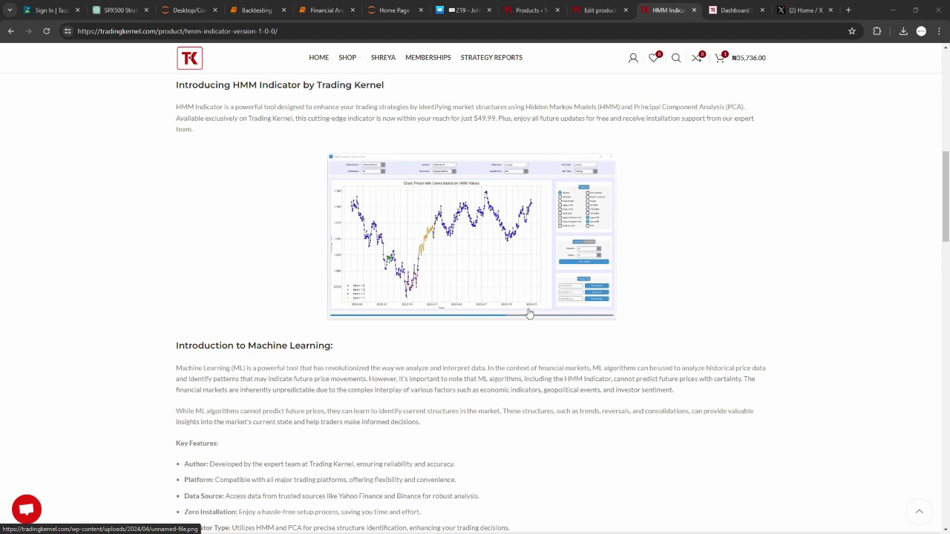
# Scroll back up through the HMM Indicator product page on Trading Kernel
pyautogui.scroll(2, 687, 308)
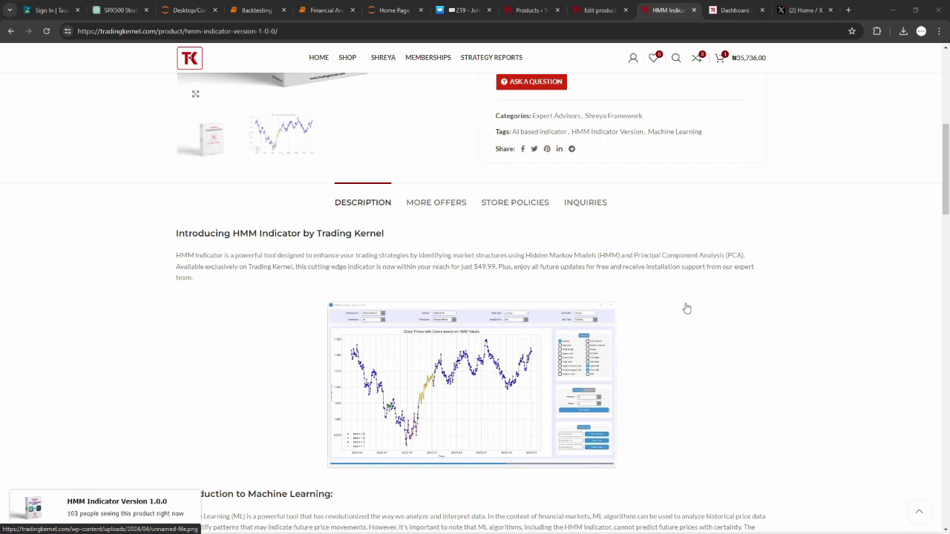
pyautogui.scroll(5, 686, 308)
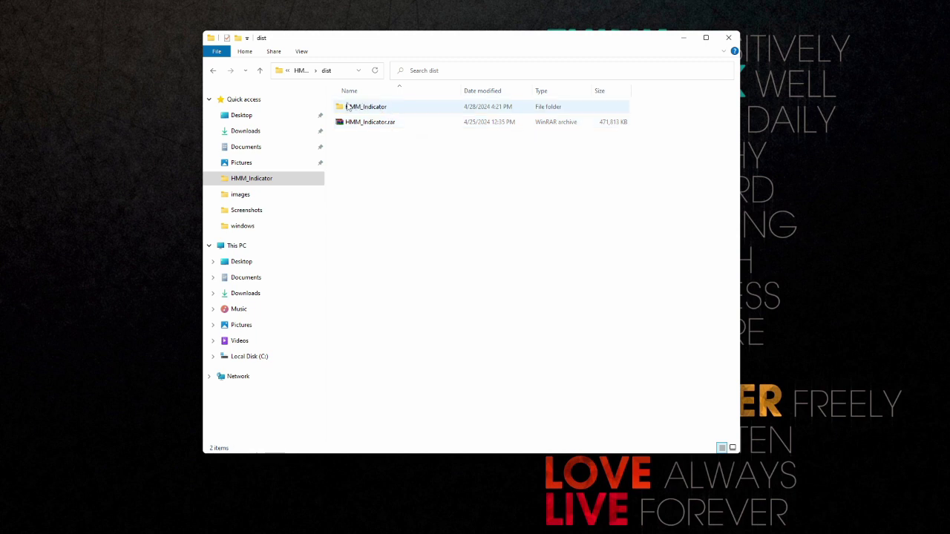
# Open the HMM_Indicator folder in dist and run HMM_Indicator.exe to start version 1.0.0
pyautogui.doubleClick(378, 107)
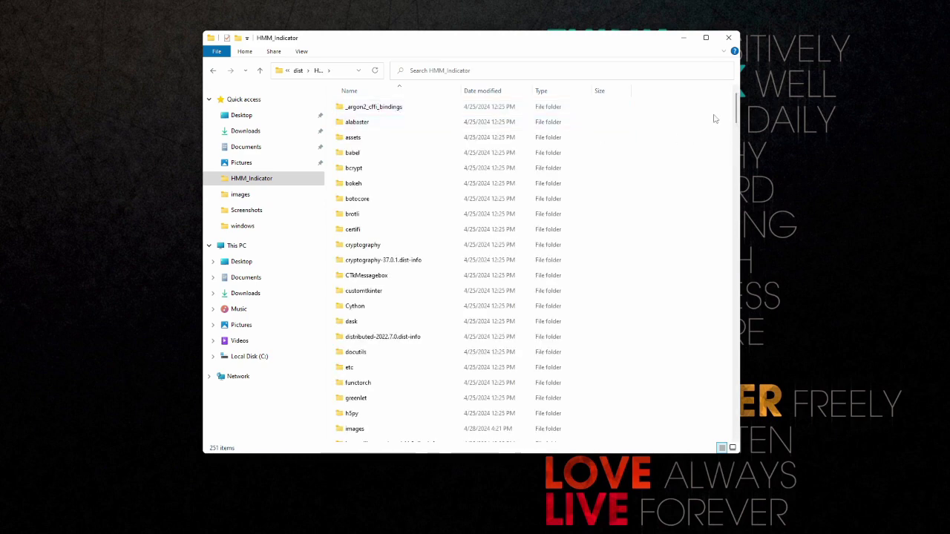
pyautogui.scroll(-14, 720, 171)
pyautogui.moveTo(722, 180); pyautogui.dragTo(708, 297)
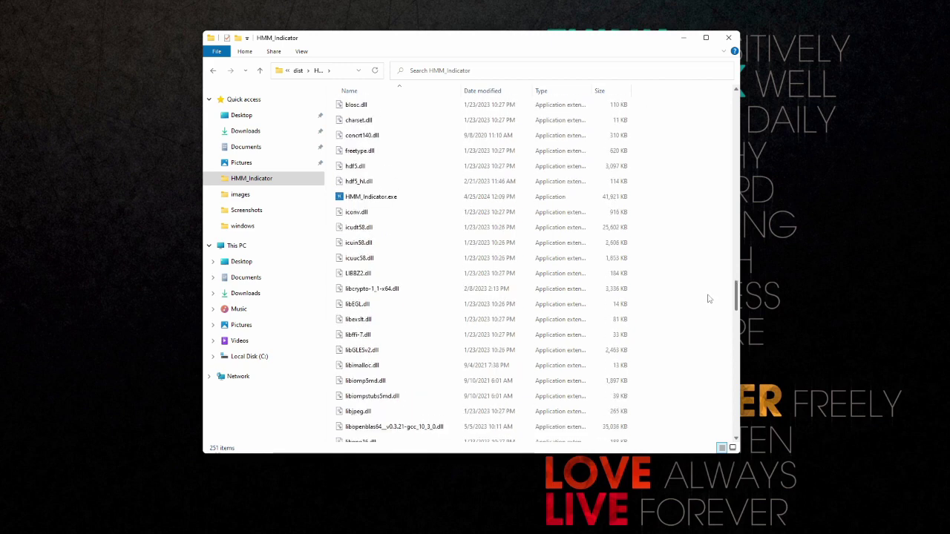
pyautogui.doubleClick(401, 199)
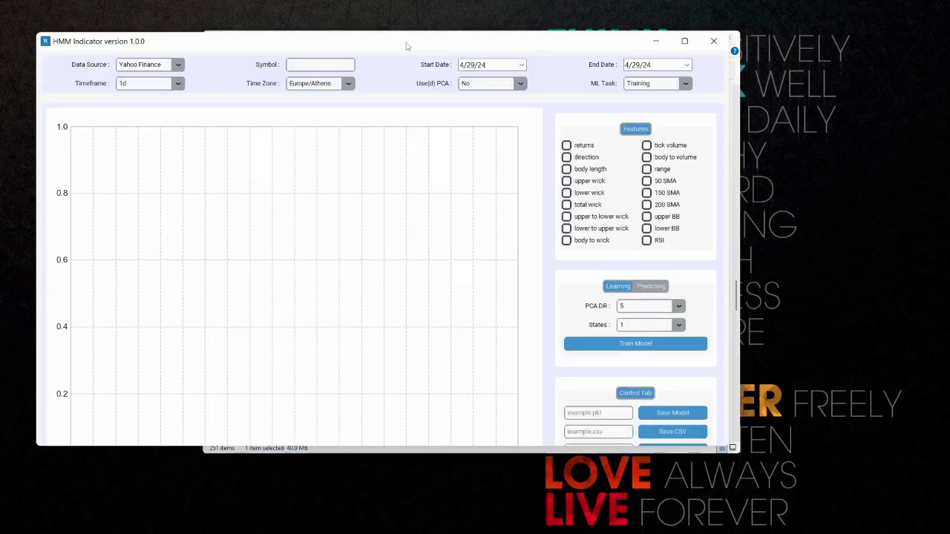
# Move the HMM Indicator window right and enlarge it to show the full chart and settings
pyautogui.moveTo(413, 39); pyautogui.dragTo(490, 39)
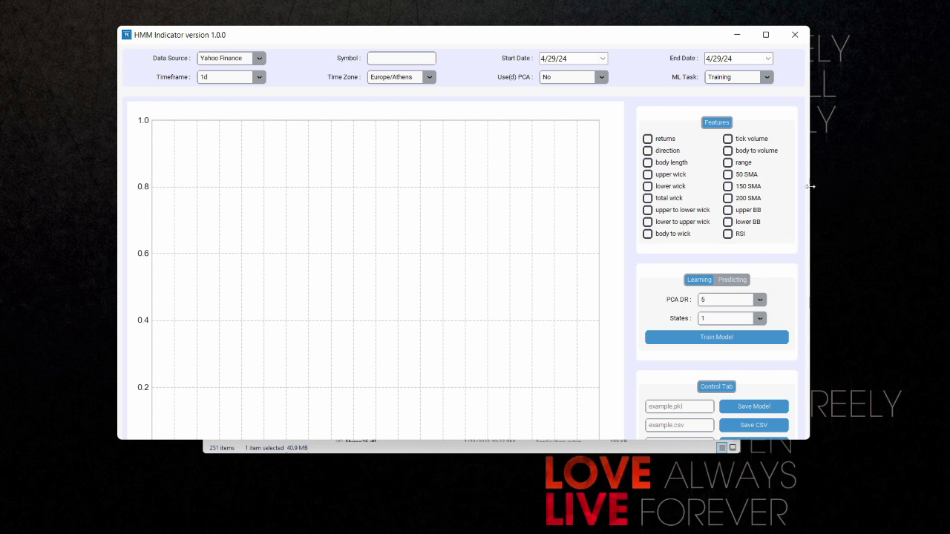
pyautogui.moveTo(855, 188); pyautogui.dragTo(826, 192)
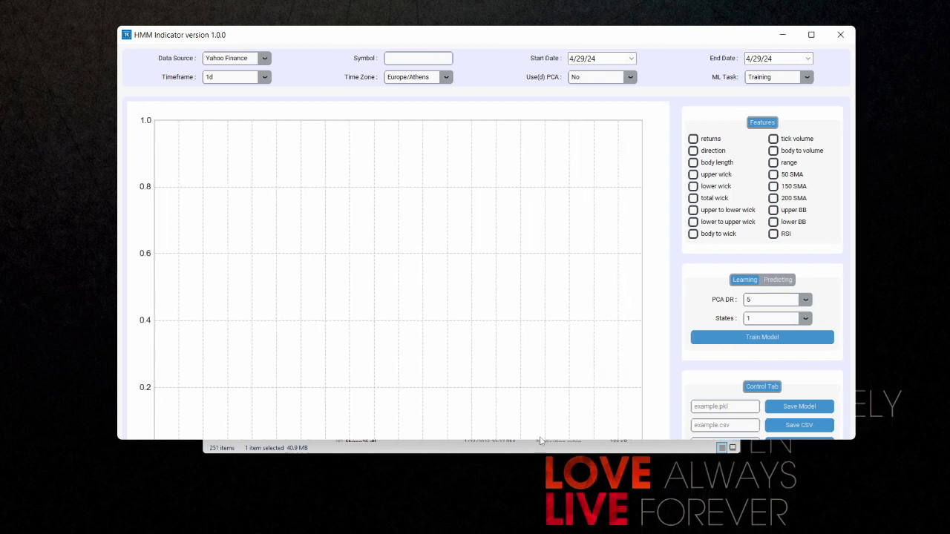
pyautogui.moveTo(541, 440); pyautogui.dragTo(543, 511)
pyautogui.moveTo(478, 35); pyautogui.dragTo(475, 37)
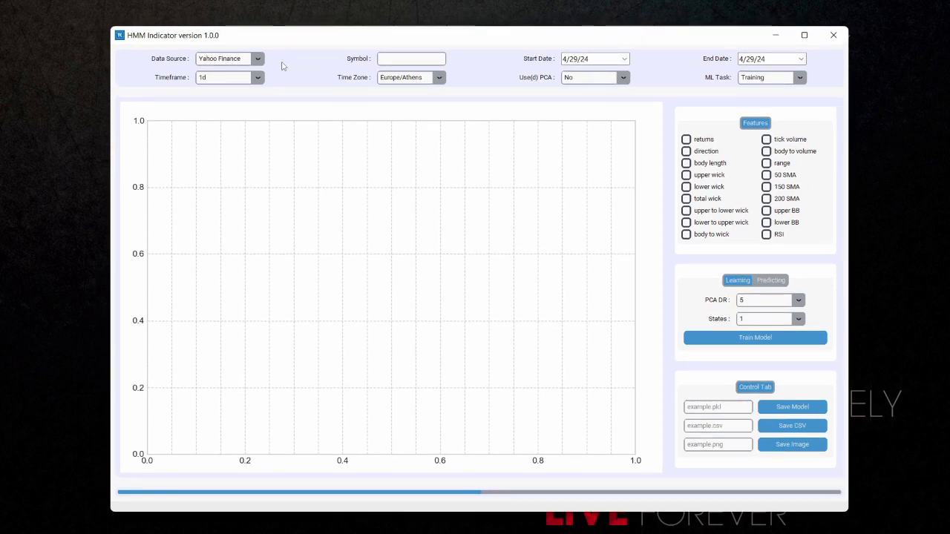
pyautogui.click(257, 59)
pyautogui.click(246, 77)
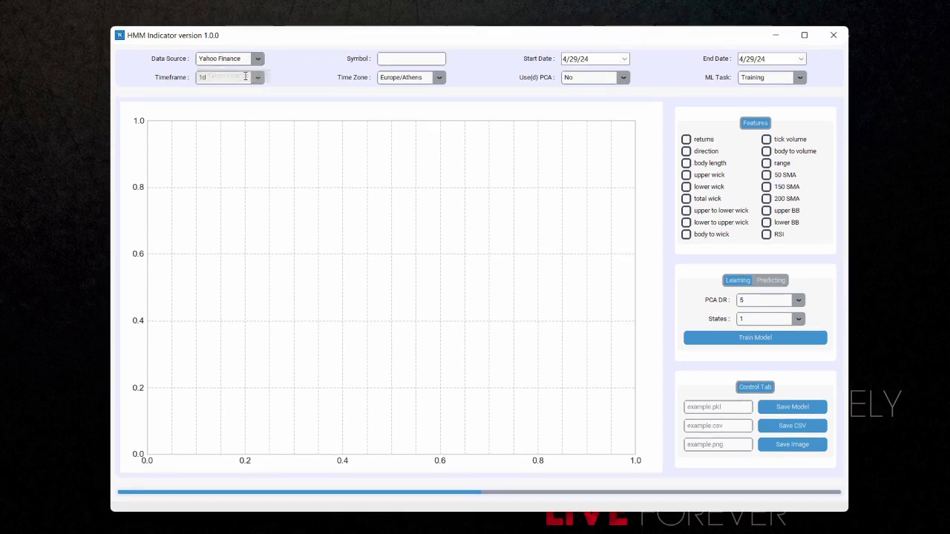
pyautogui.click(258, 77)
pyautogui.click(227, 95)
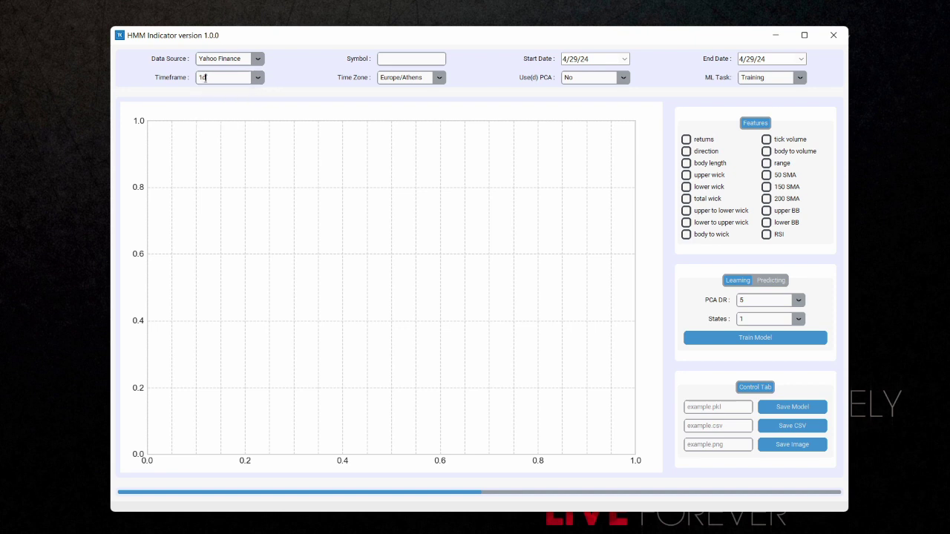
pyautogui.click(257, 77)
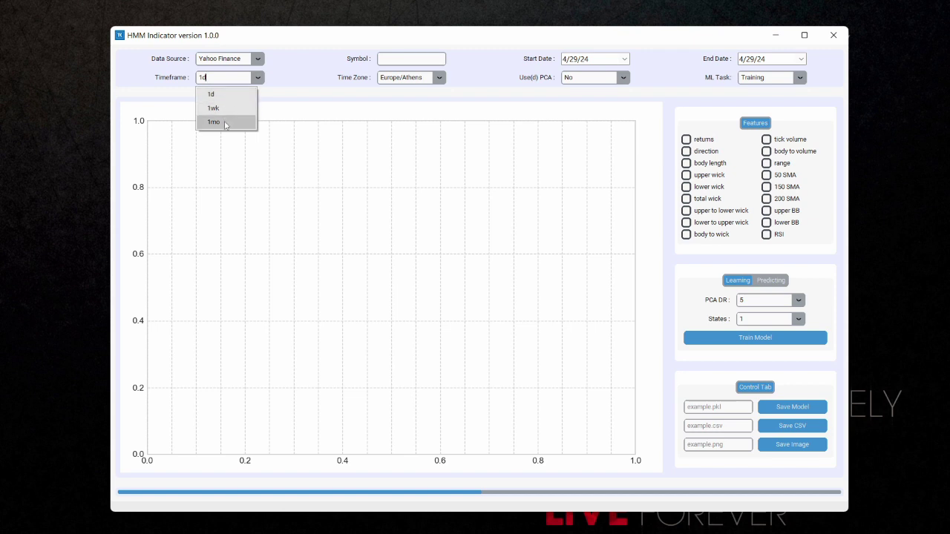
pyautogui.click(259, 68)
pyautogui.click(258, 61)
pyautogui.click(245, 87)
pyautogui.click(257, 77)
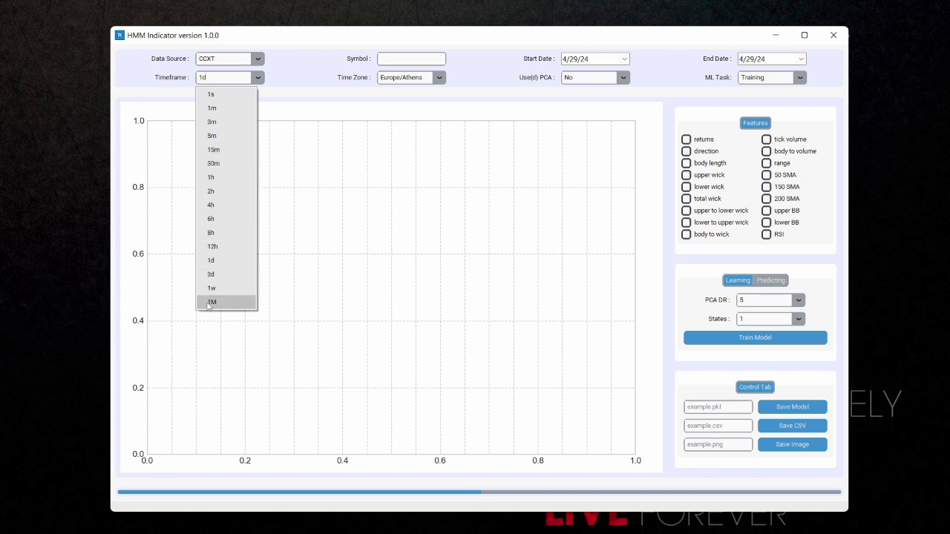
pyautogui.click(257, 59)
pyautogui.click(249, 75)
pyautogui.click(258, 77)
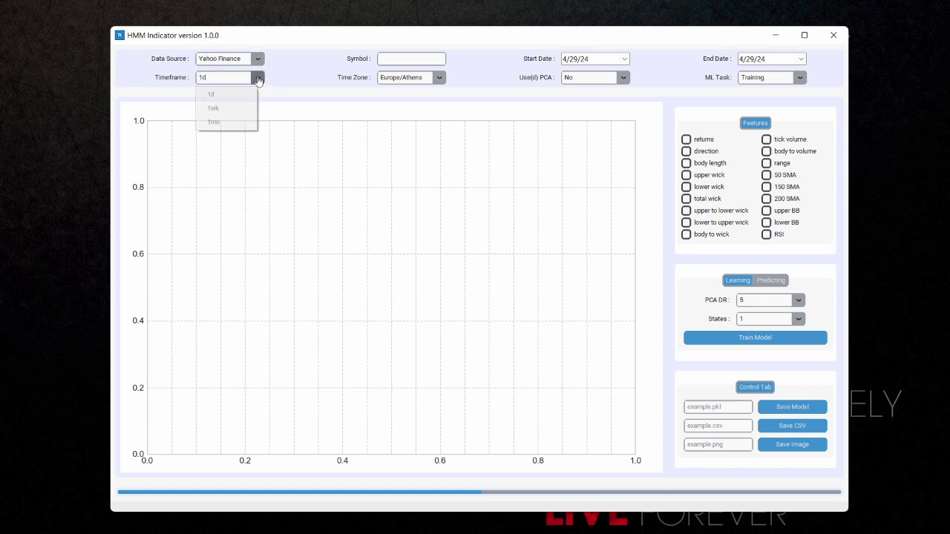
pyautogui.click(245, 94)
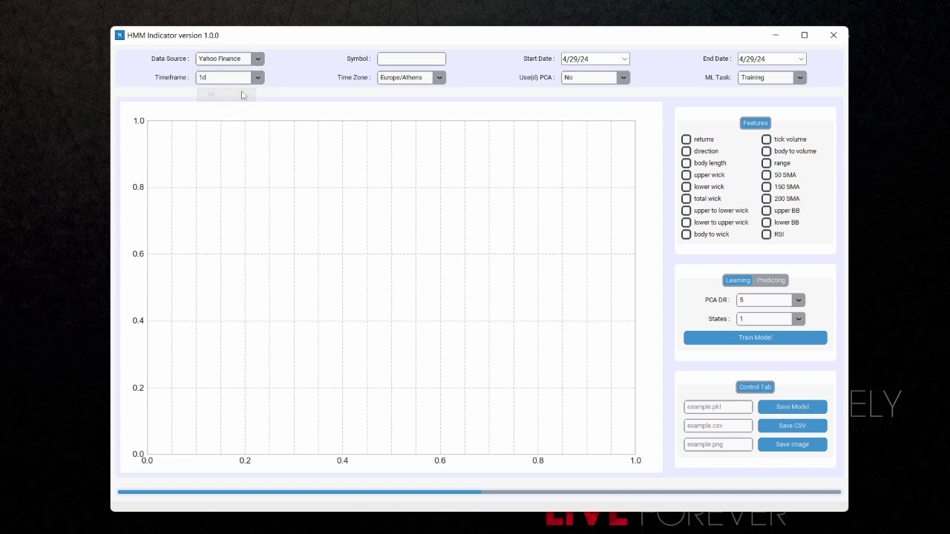
pyautogui.click(389, 59)
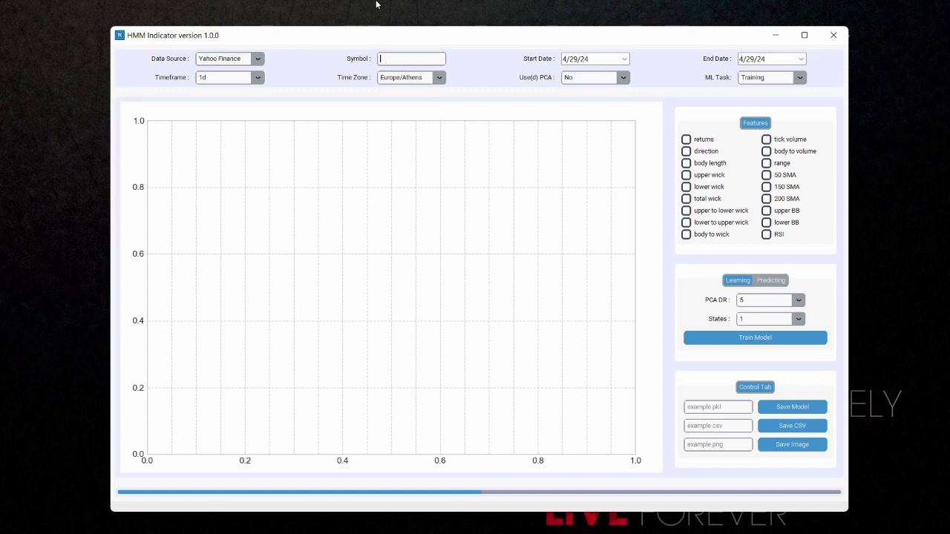
# In a new tab, find and open Yahoo Finance, then type btcusd into its search box
pyautogui.click(851, 9)
pyautogui.write('yah')
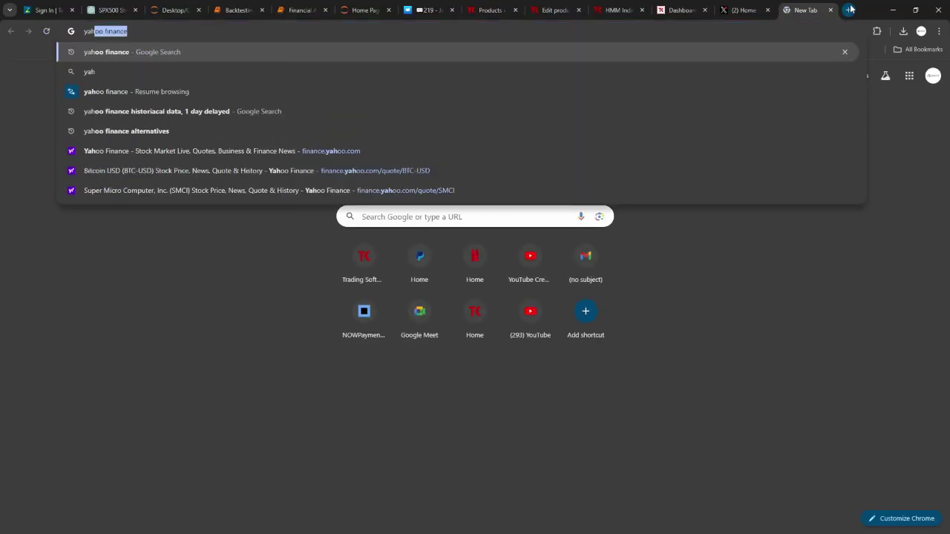
pyautogui.press('Return')
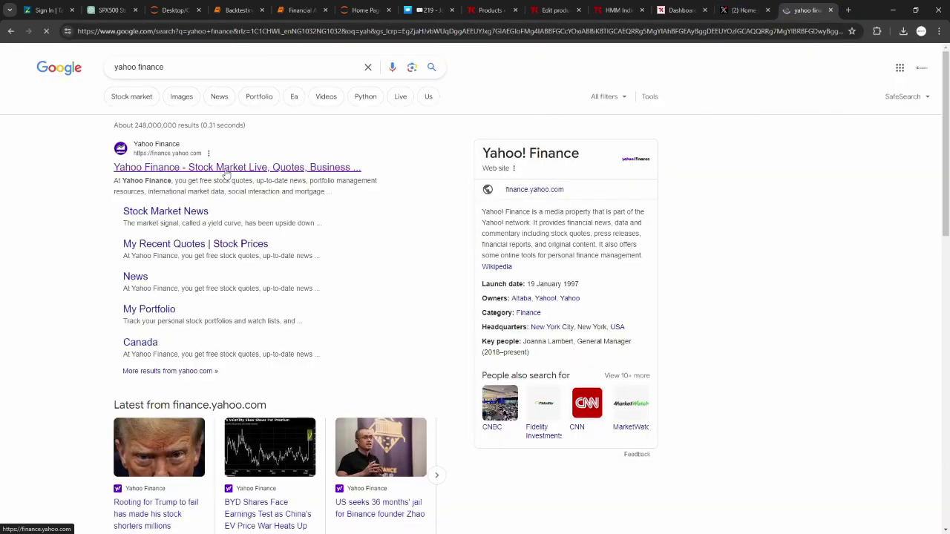
pyautogui.click(226, 172)
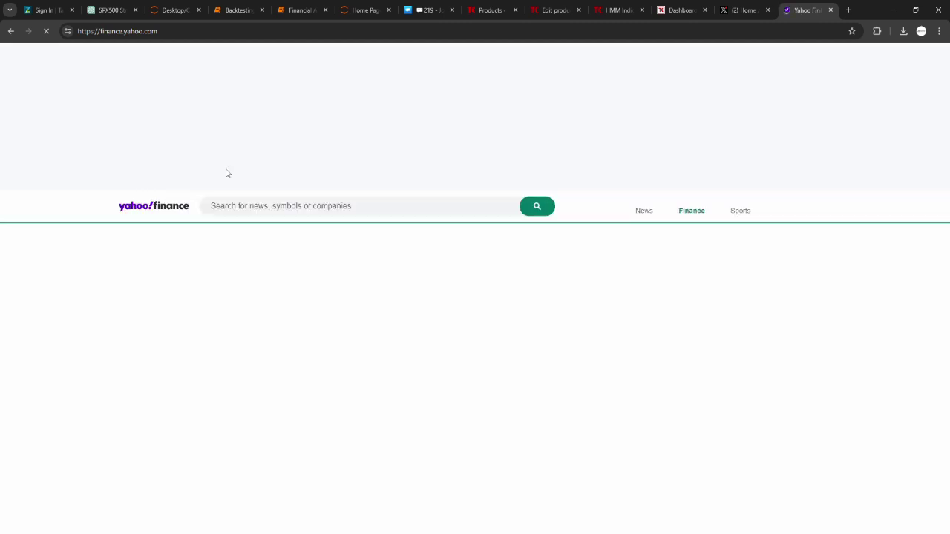
pyautogui.click(321, 207)
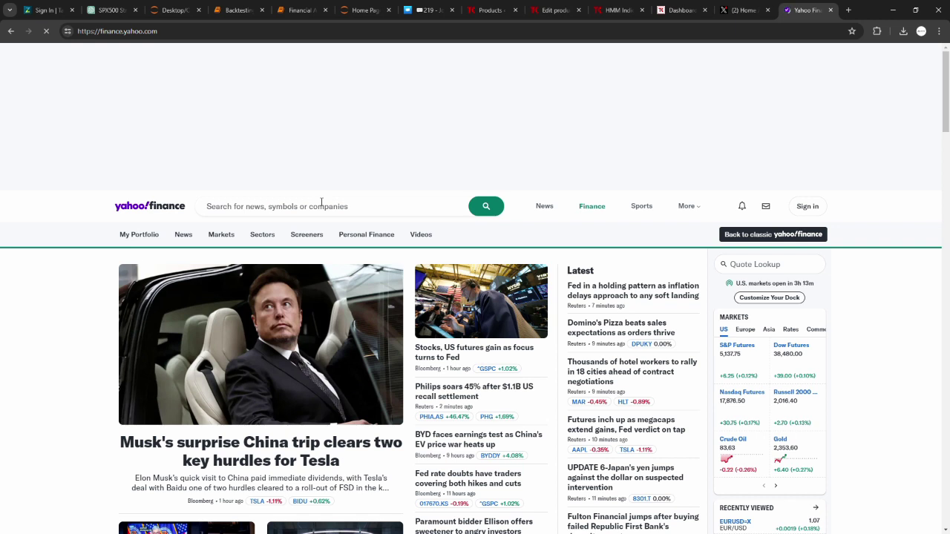
pyautogui.write('btcusd')
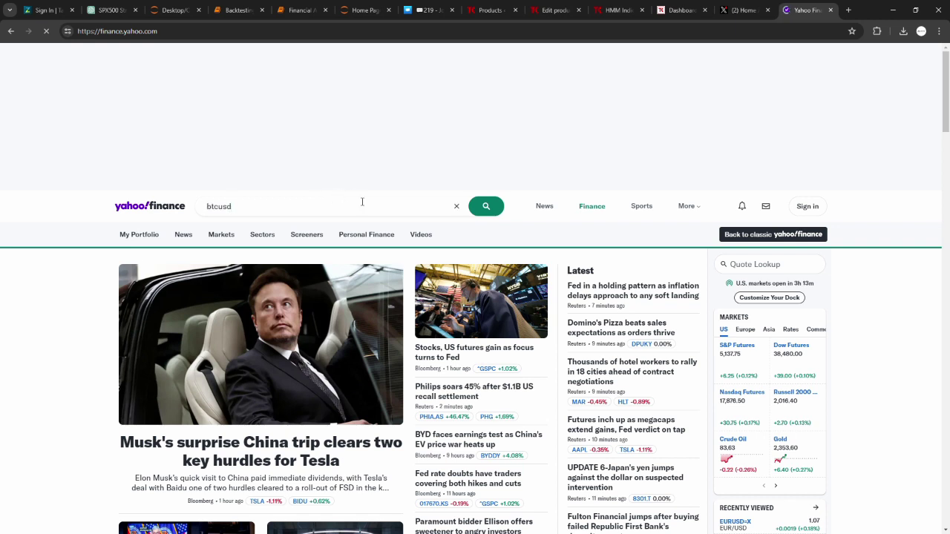
# Open the Bitcoin USD quote page and select its BTC-USD ticker text
pyautogui.click(497, 213)
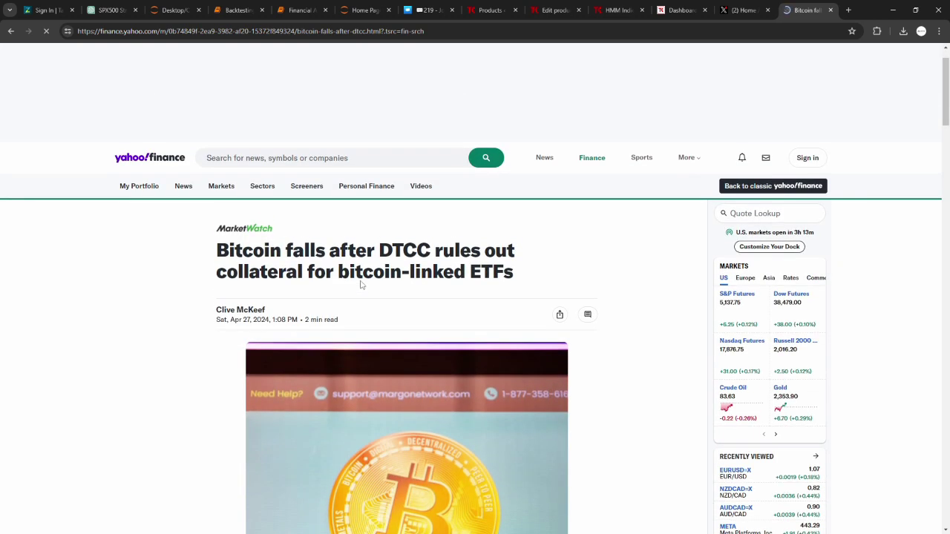
pyautogui.scroll(-3, 361, 282)
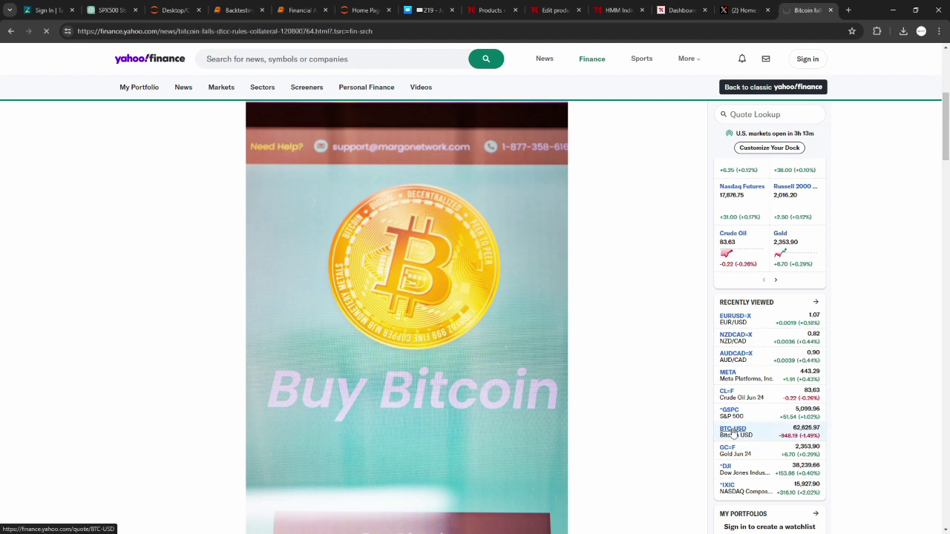
pyautogui.click(732, 430)
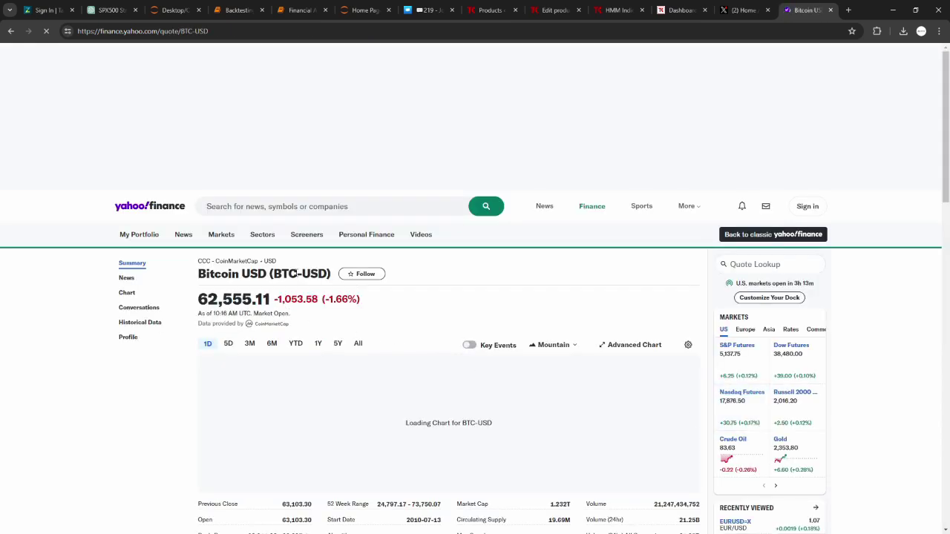
pyautogui.moveTo(331, 273); pyautogui.dragTo(278, 274)
pyautogui.hotkey('ctrl', 'c')
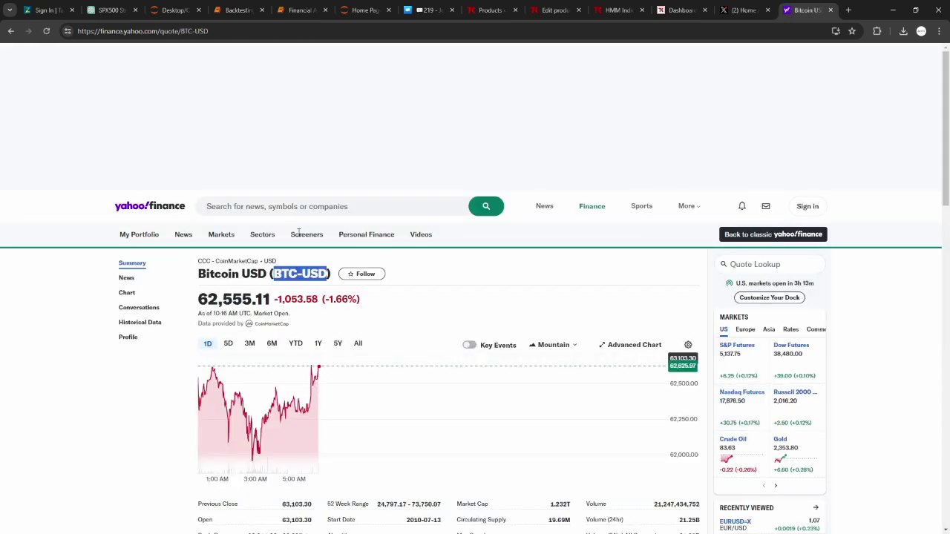
# Paste BTC-USD as the symbol and set the time zone to Africa/Lagos
pyautogui.click(894, 10)
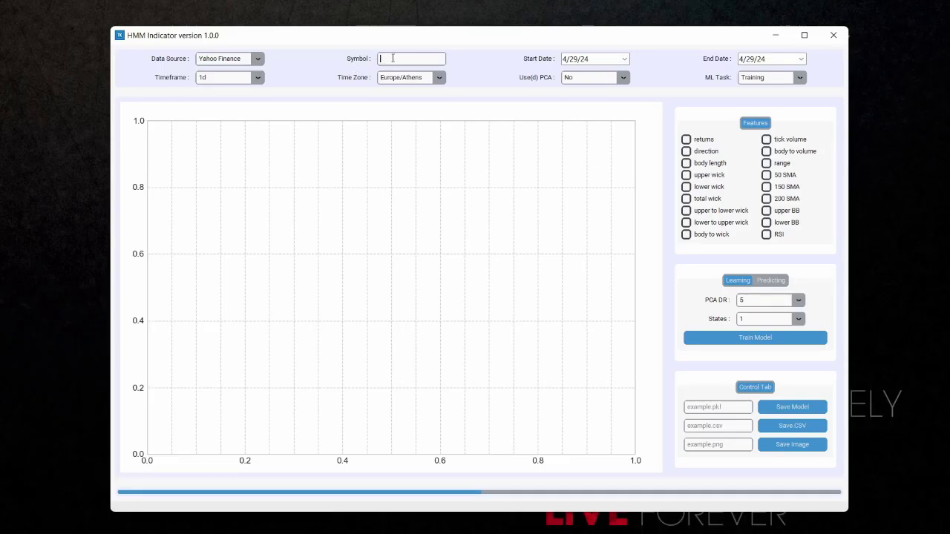
pyautogui.hotkey('ctrl', 'v')
pyautogui.click(440, 78)
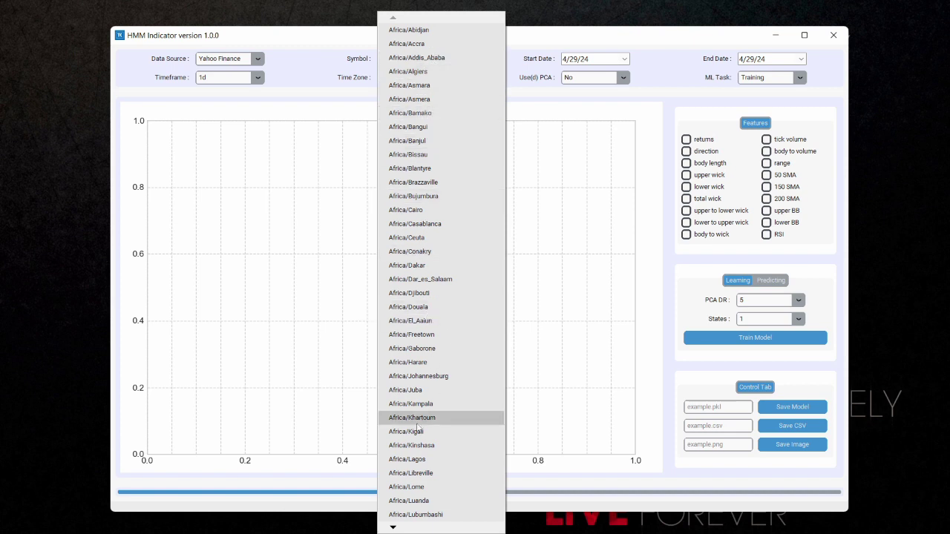
pyautogui.click(401, 461)
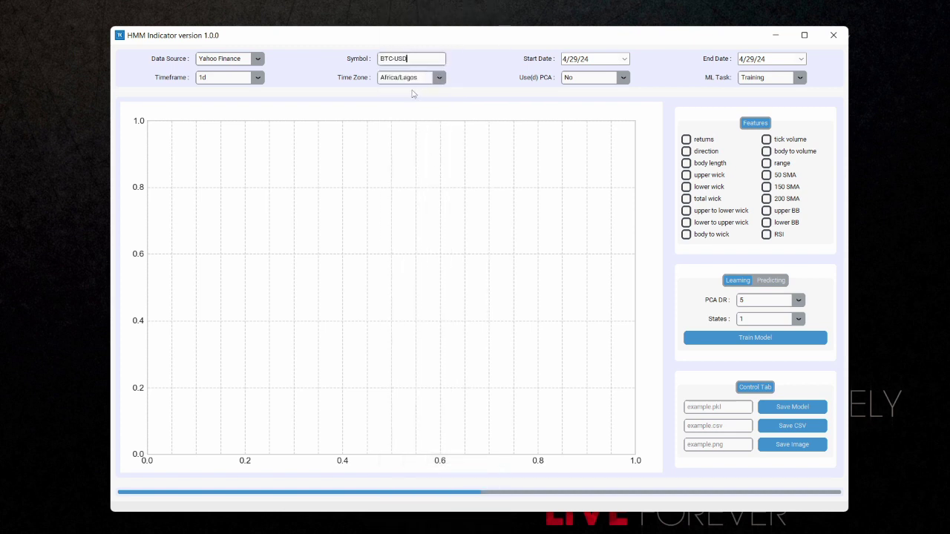
# Set the start date to 1 January 2016, leaving the end date at 4/29/24
pyautogui.click(624, 60)
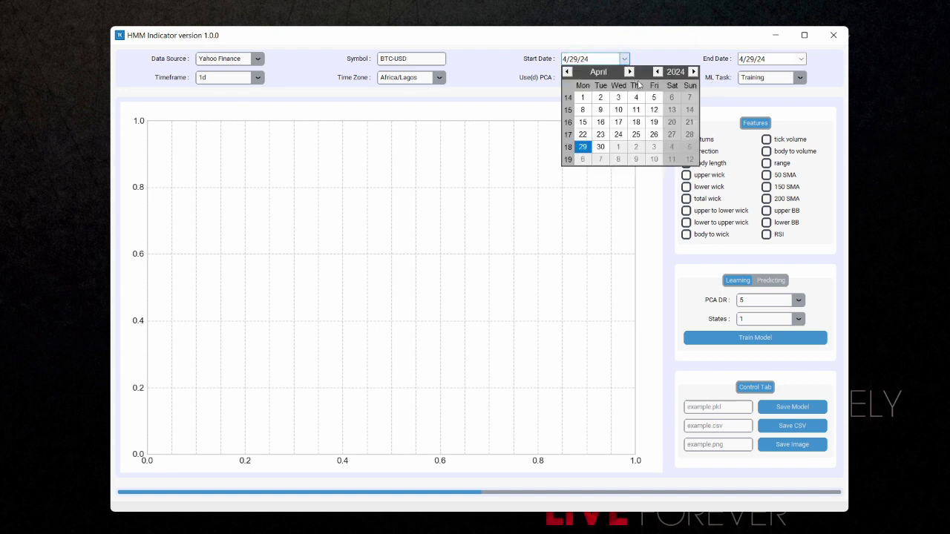
pyautogui.click(657, 72)
pyautogui.click(658, 72)
pyautogui.click(657, 72)
pyautogui.click(657, 72)
pyautogui.click(657, 72)
pyautogui.click(658, 72)
pyautogui.click(657, 72)
pyautogui.click(658, 72)
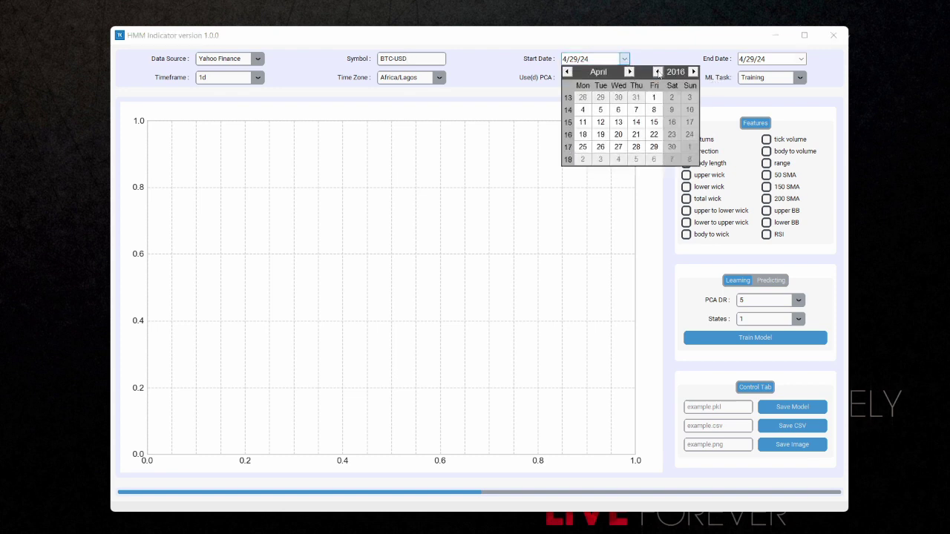
pyautogui.click(568, 72)
pyautogui.click(568, 73)
pyautogui.click(567, 73)
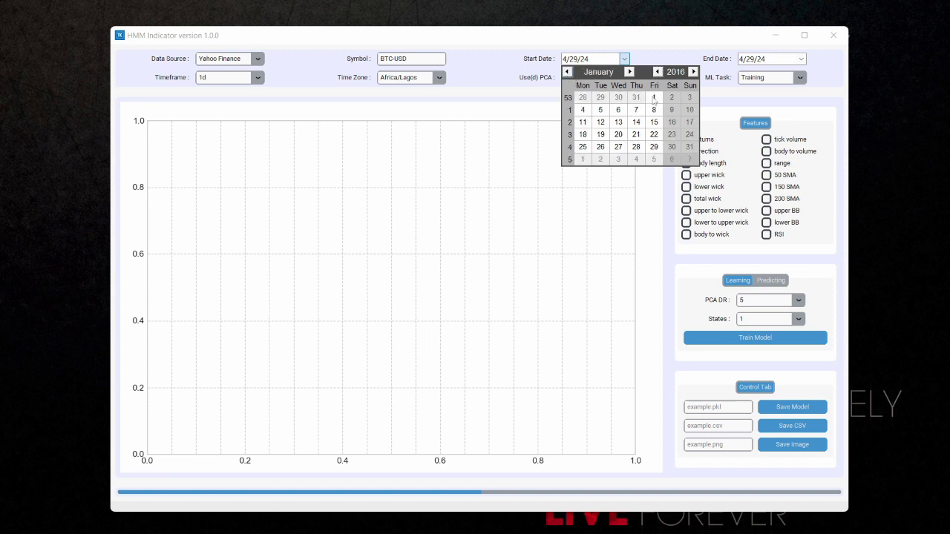
pyautogui.click(654, 98)
pyautogui.click(801, 59)
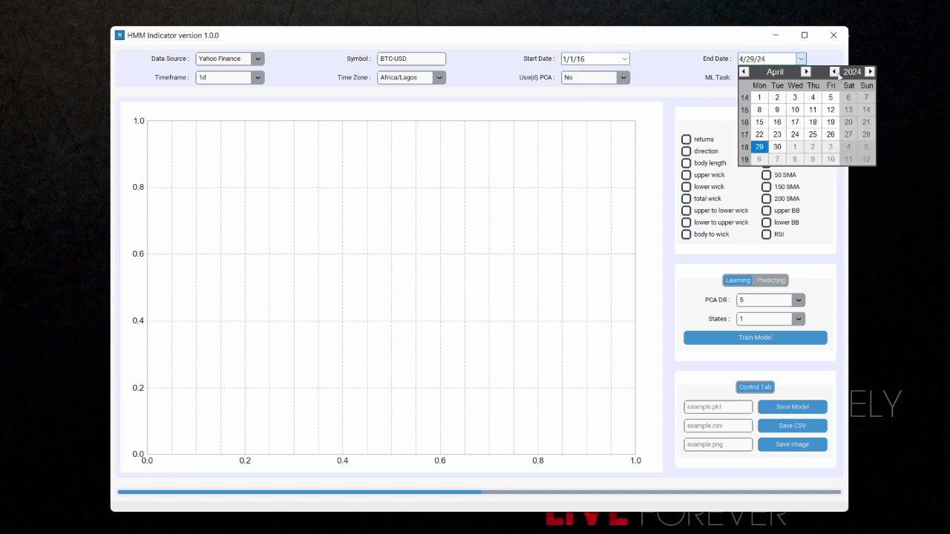
pyautogui.click(807, 60)
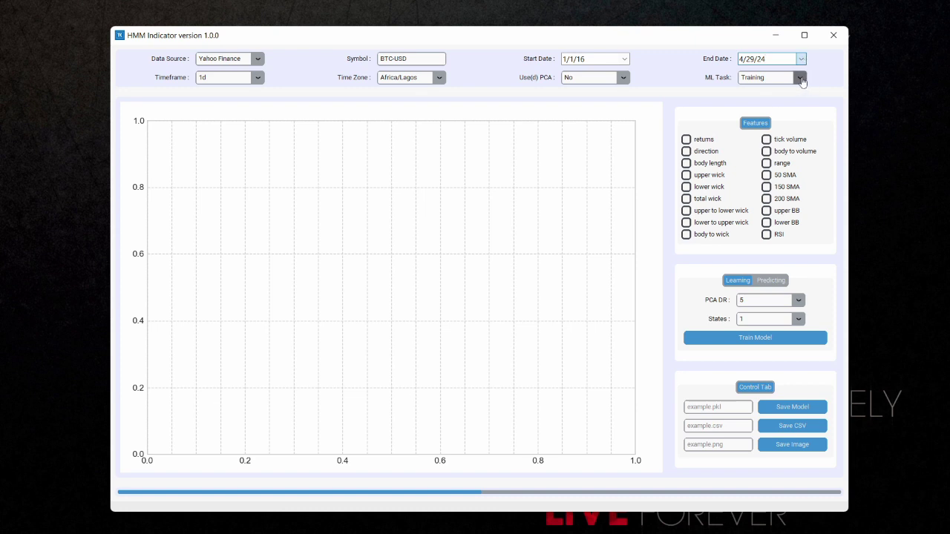
pyautogui.click(792, 76)
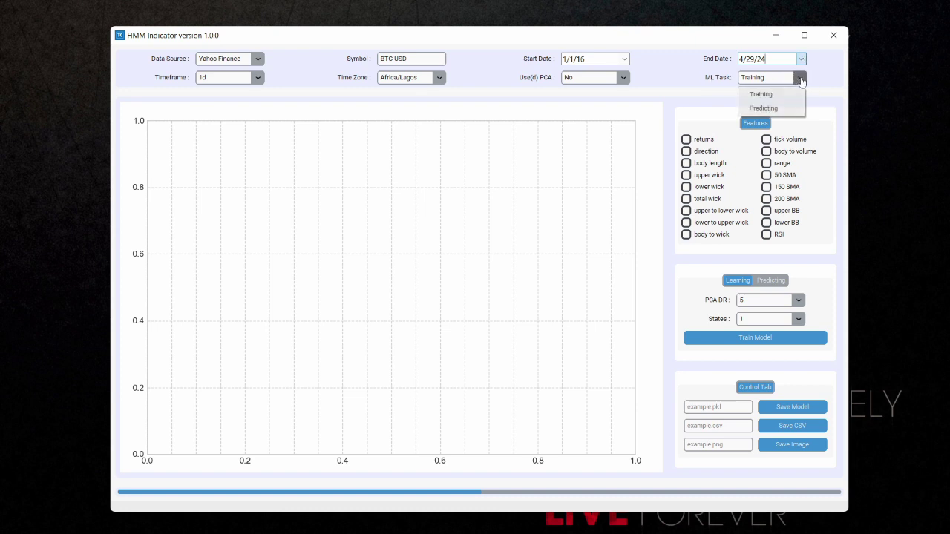
pyautogui.click(764, 110)
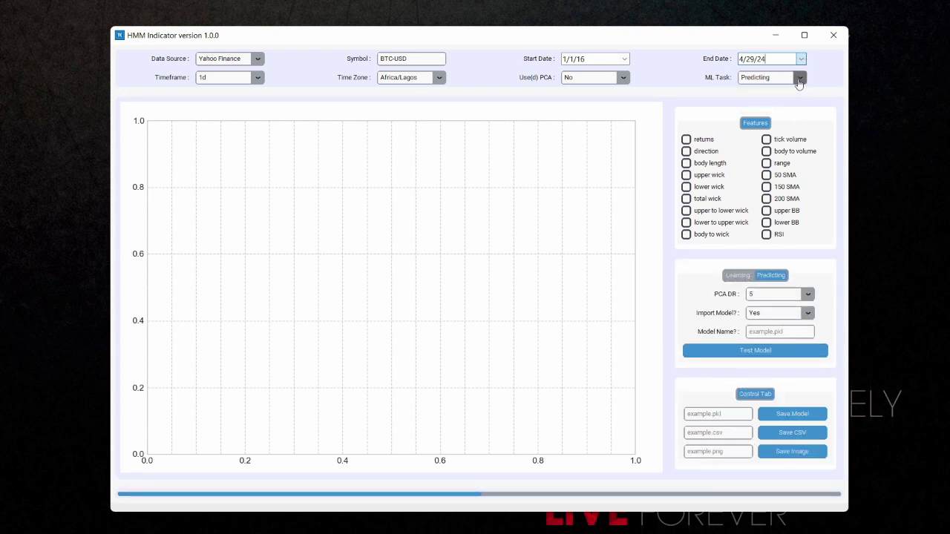
pyautogui.click(799, 78)
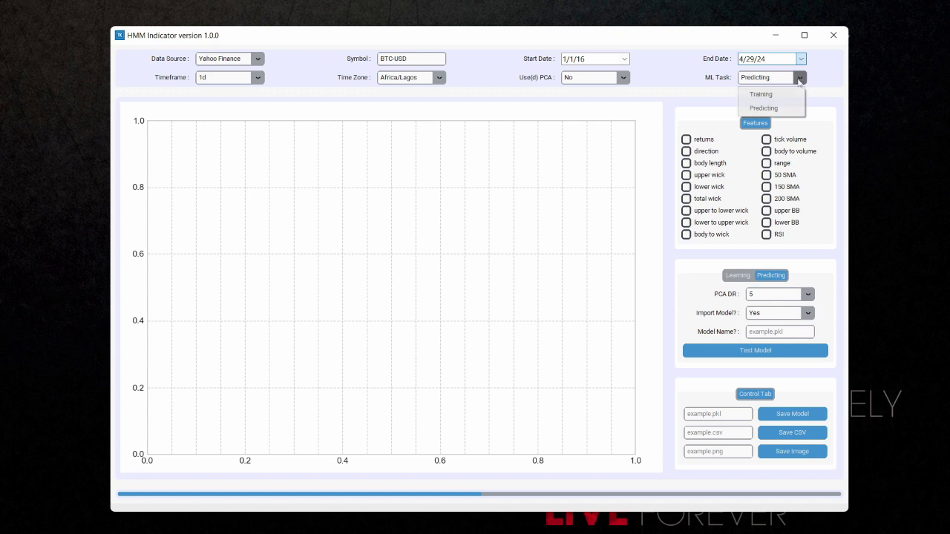
pyautogui.click(753, 96)
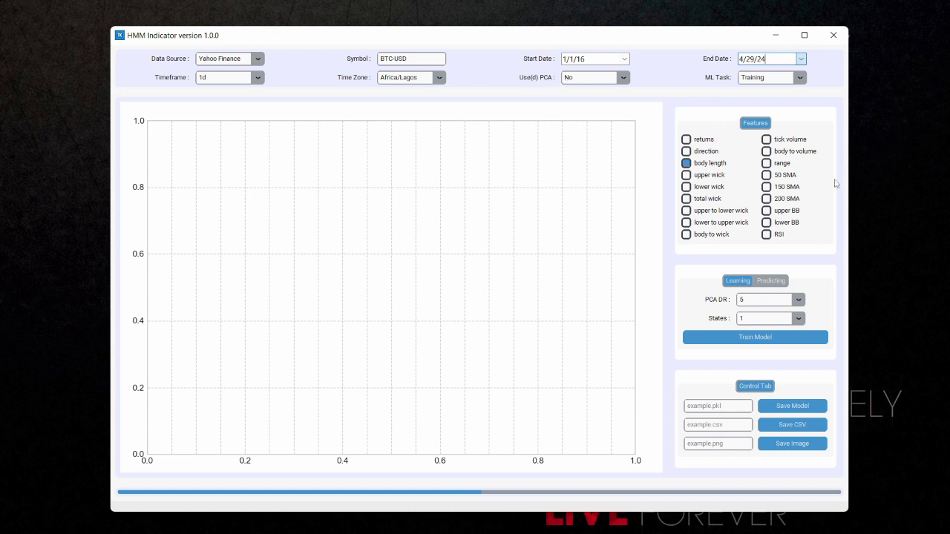
# Enable the 200 SMA, 150 SMA, 50 SMA, returns and direction features
pyautogui.click(766, 199)
pyautogui.click(767, 188)
pyautogui.click(766, 175)
pyautogui.click(685, 140)
pyautogui.click(686, 152)
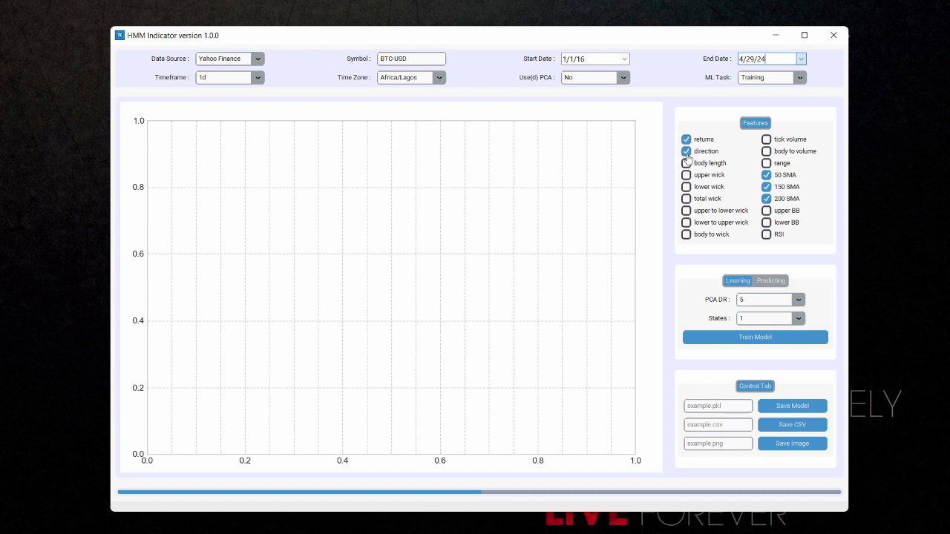
# Set the number of HMM states to 4
pyautogui.click(799, 318)
pyautogui.click(766, 380)
pyautogui.moveTo(749, 318); pyautogui.dragTo(740, 319)
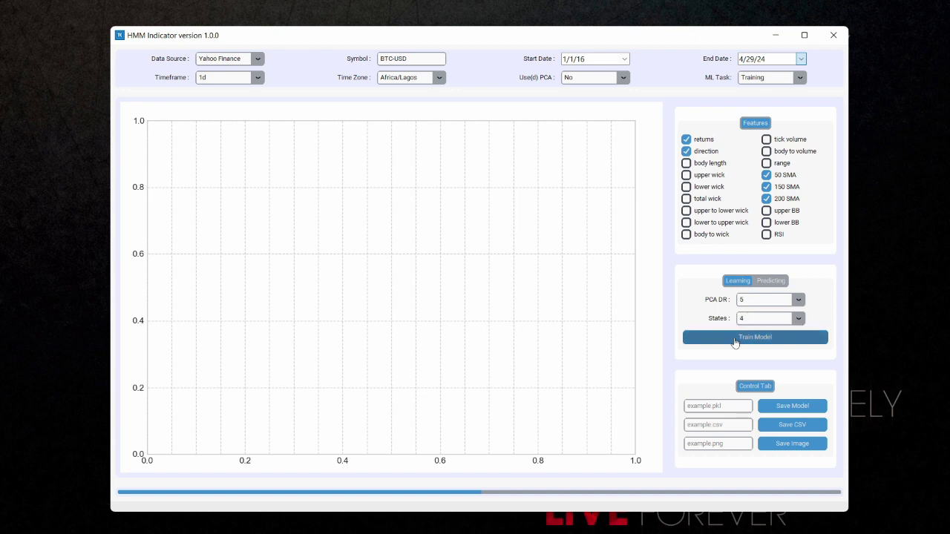
# Train the model so BTC-USD 2016–2024 close prices plot coloured by states hmm 0–3
pyautogui.click(738, 339)
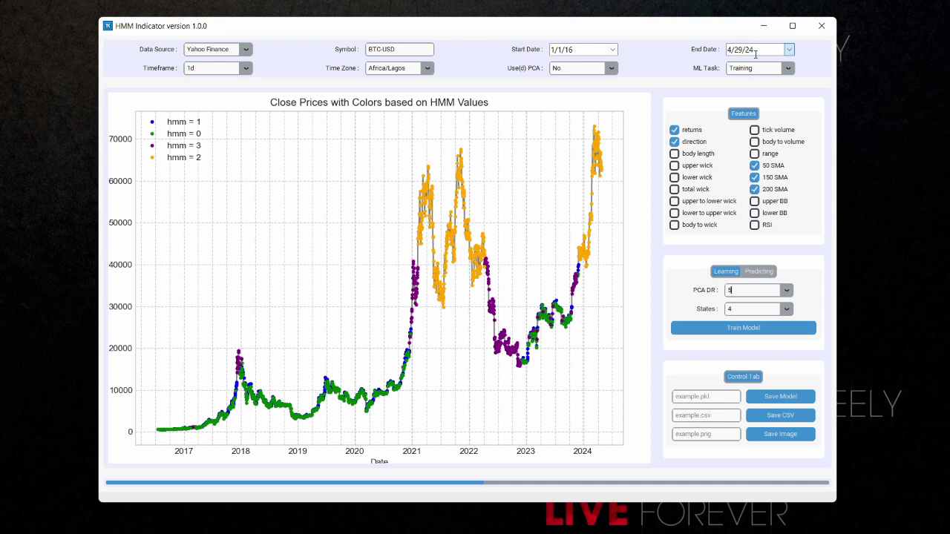
# Select the text in the end date and start date fields
pyautogui.tripleClick(759, 51)
pyautogui.click(576, 49)
pyautogui.tripleClick(575, 49)
pyautogui.click(591, 58)
# Enter btcusdmodel.pkl as the model file name and save the trained model
pyautogui.click(712, 331)
pyautogui.click(706, 398)
pyautogui.write('btcusdmodel.pkl')
pyautogui.tripleClick(717, 396)
pyautogui.click(777, 399)
# Verify btcusdmodel.pkl (3 KB) is in the models folder, then return to the HMM Indicator chart
pyautogui.hotkey('alt', 'Tab')
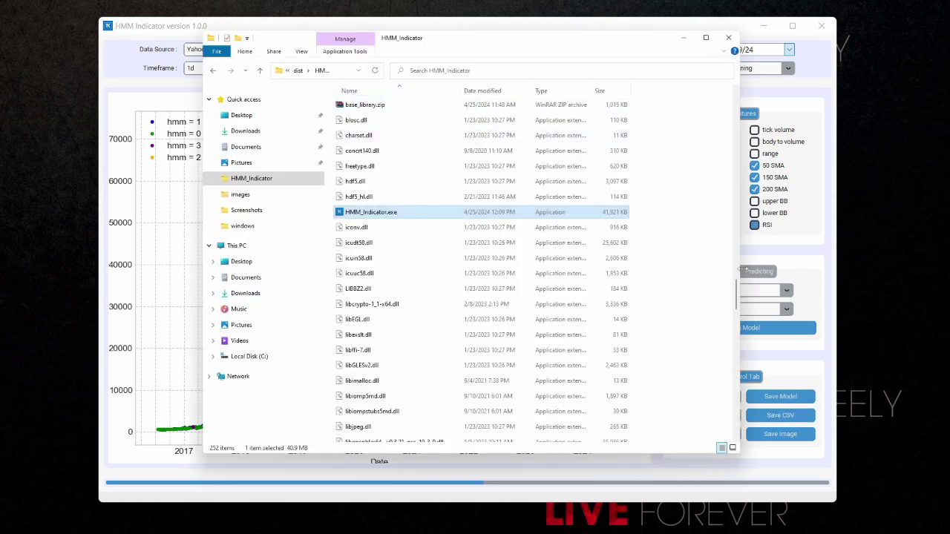
pyautogui.moveTo(738, 291); pyautogui.dragTo(712, 148)
pyautogui.click(374, 136)
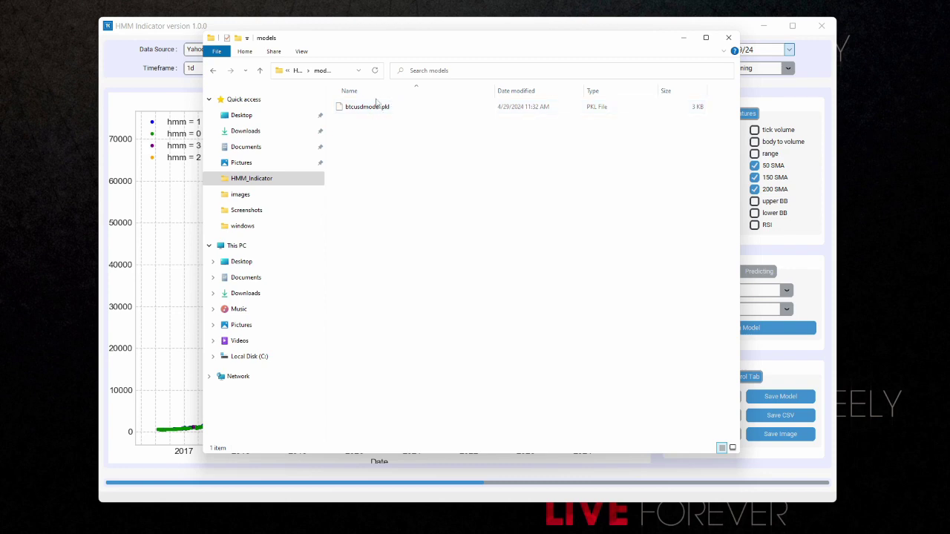
pyautogui.click(371, 106)
pyautogui.click(684, 38)
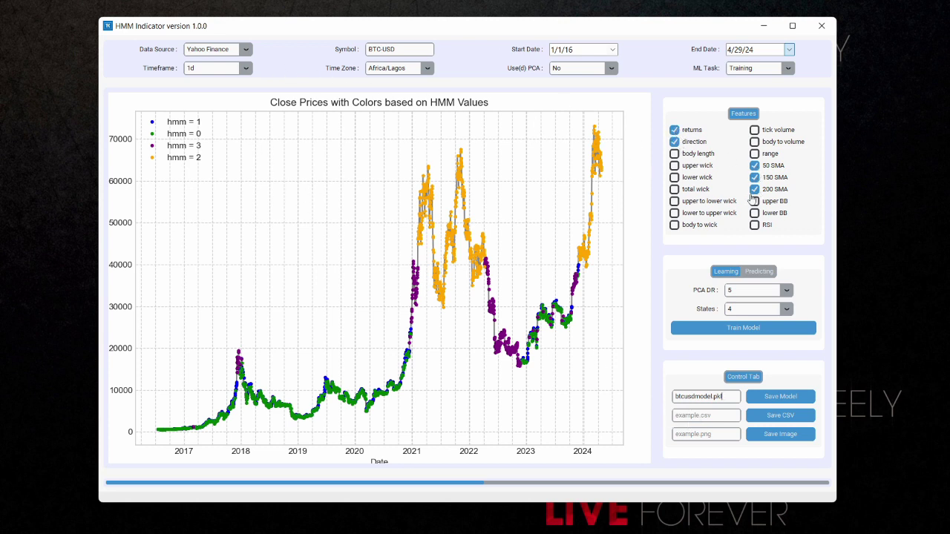
# Set ML Task to Predicting, revealing PCA DR 5, Import Model Yes and an empty model-name field
pyautogui.click(698, 434)
pyautogui.click(788, 68)
pyautogui.click(778, 97)
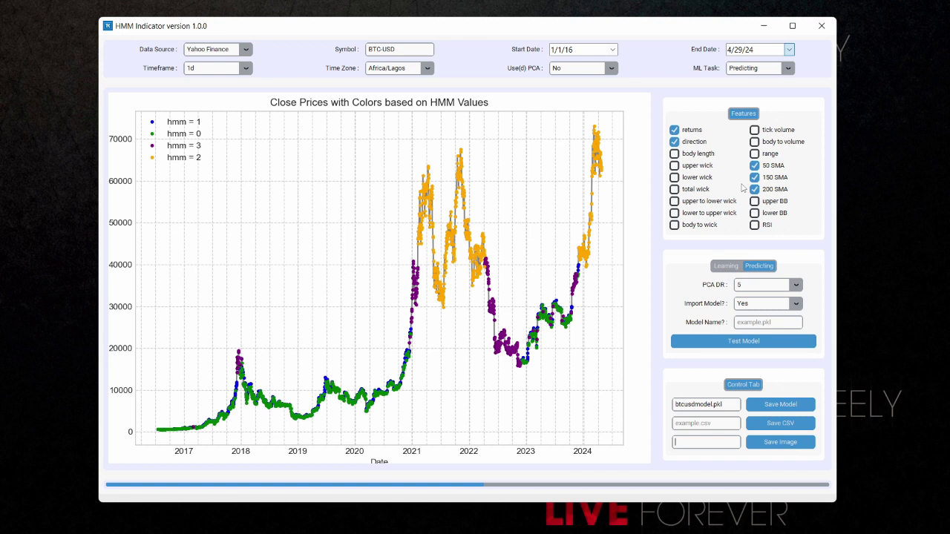
pyautogui.moveTo(757, 67); pyautogui.dragTo(727, 69)
pyautogui.click(762, 71)
pyautogui.click(772, 68)
pyautogui.doubleClick(555, 68)
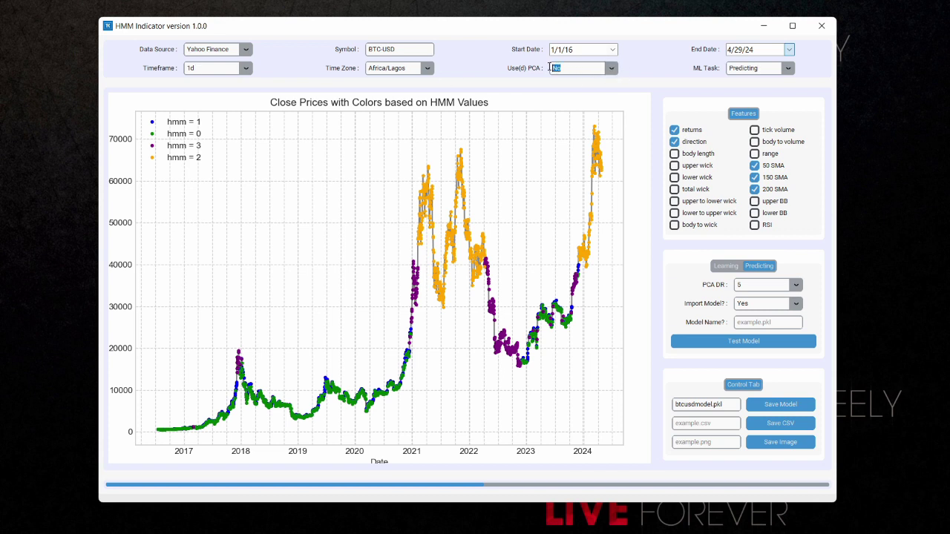
pyautogui.doubleClick(739, 286)
pyautogui.write('5')
pyautogui.click(675, 142)
pyautogui.click(794, 304)
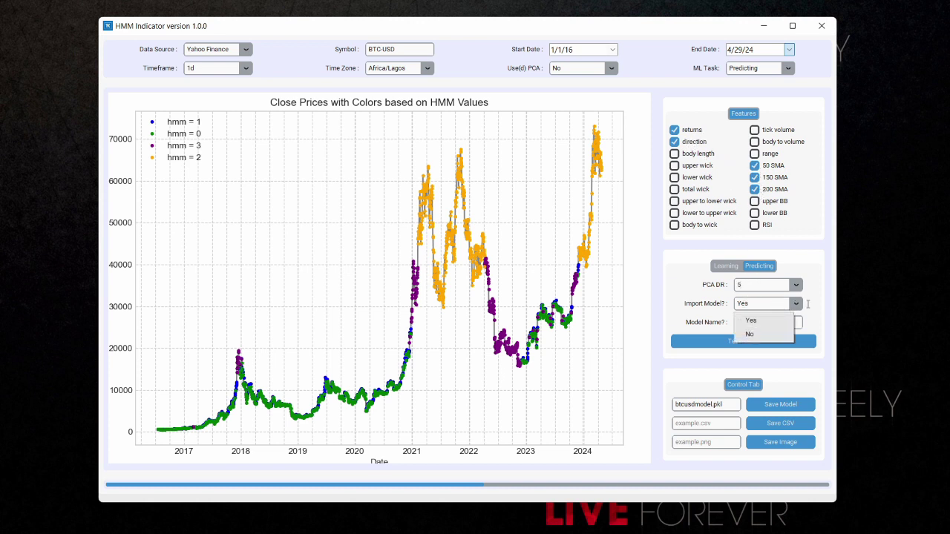
pyautogui.click(814, 310)
pyautogui.click(757, 322)
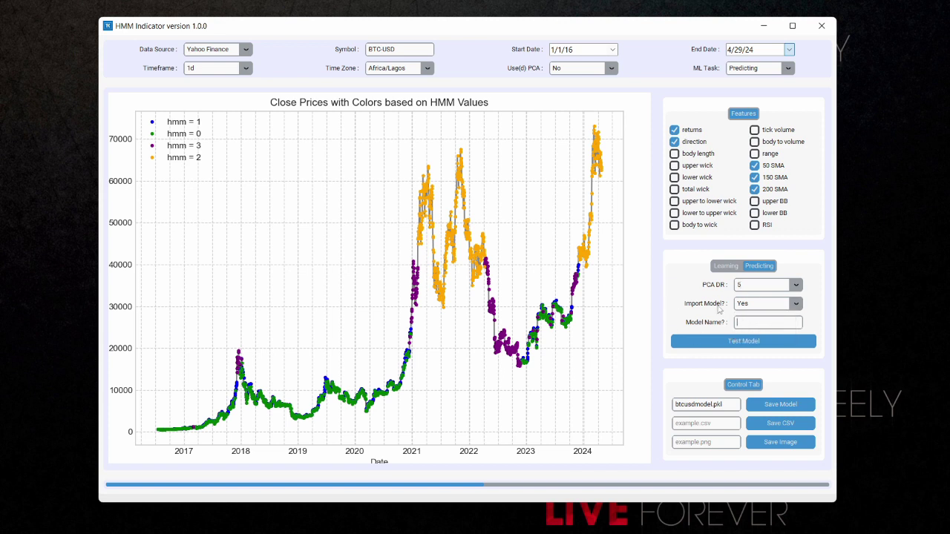
pyautogui.hotkey('alt', 'Tab')
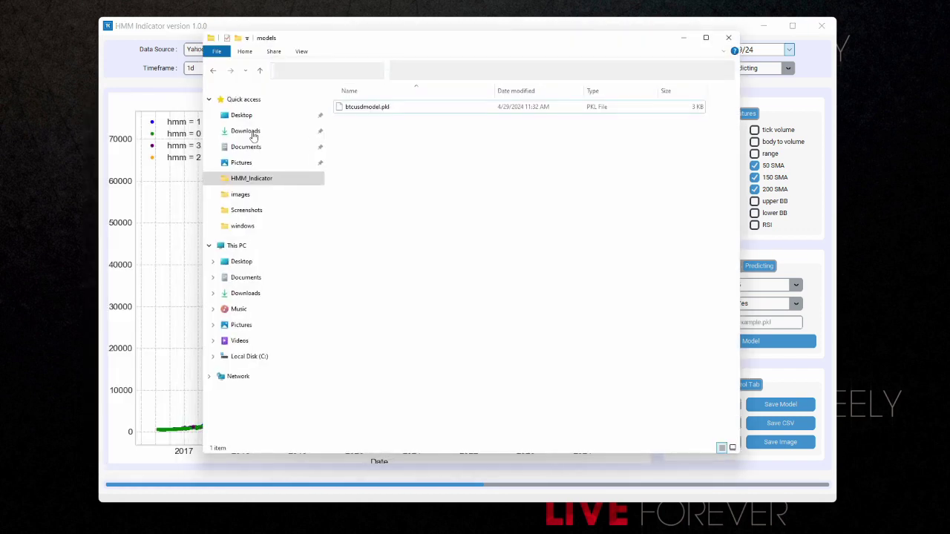
pyautogui.click(683, 37)
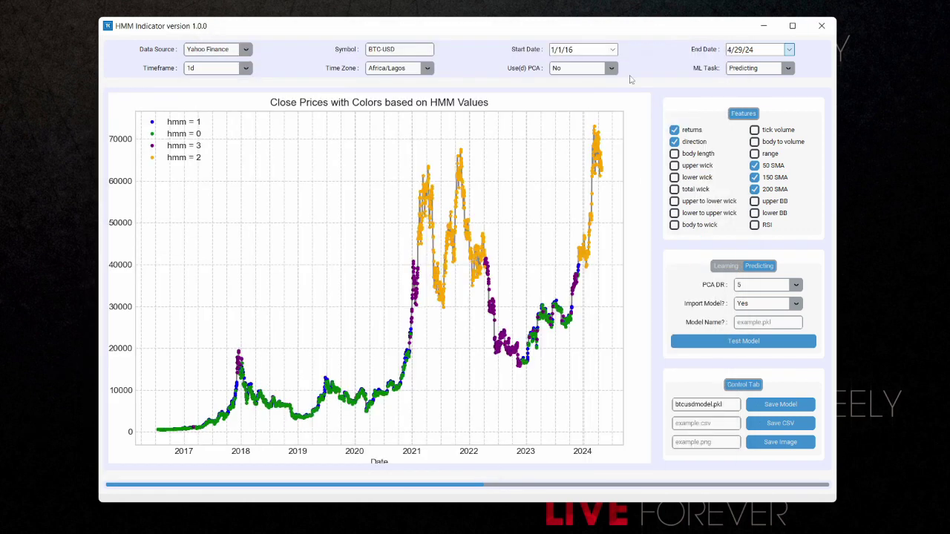